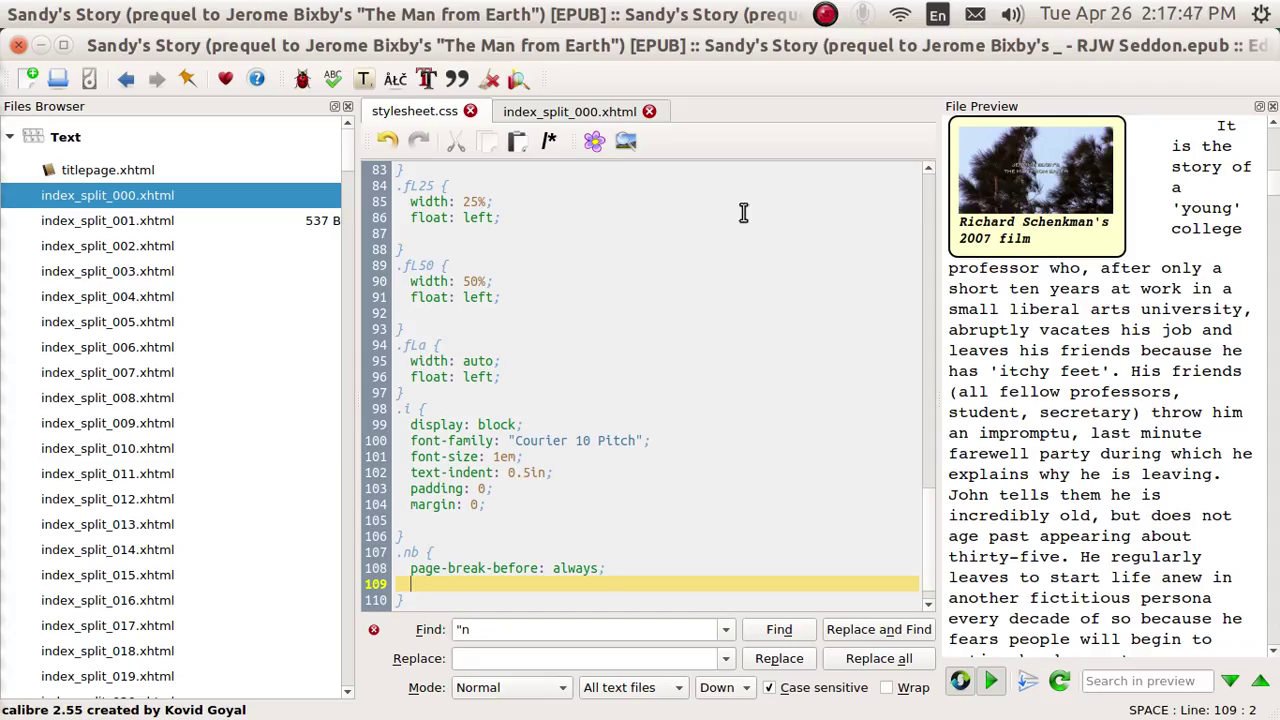
# Step: Review the float-left classes .fL10, .fL25, .fL50 and .fLa in stylesheet.css
pyautogui.click(928, 172)
pyautogui.click(928, 172)
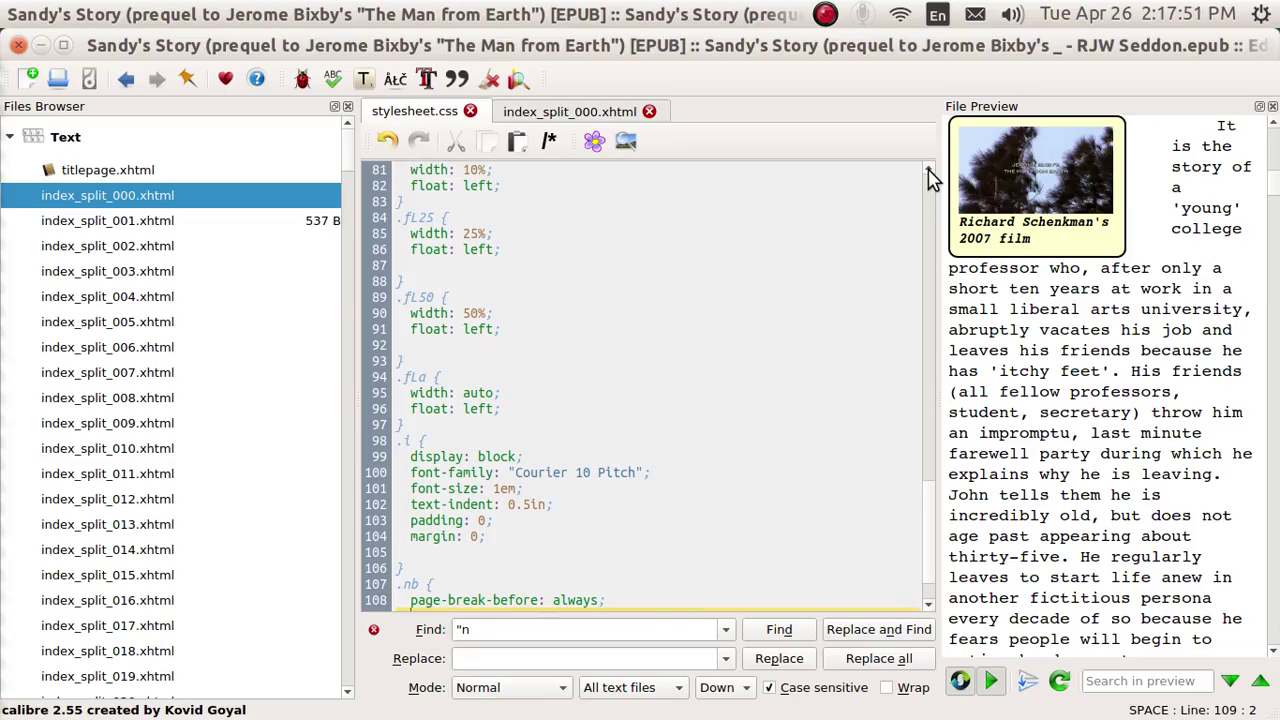
pyautogui.click(928, 172)
pyautogui.click(928, 172)
pyautogui.click(928, 172)
pyautogui.click(928, 172)
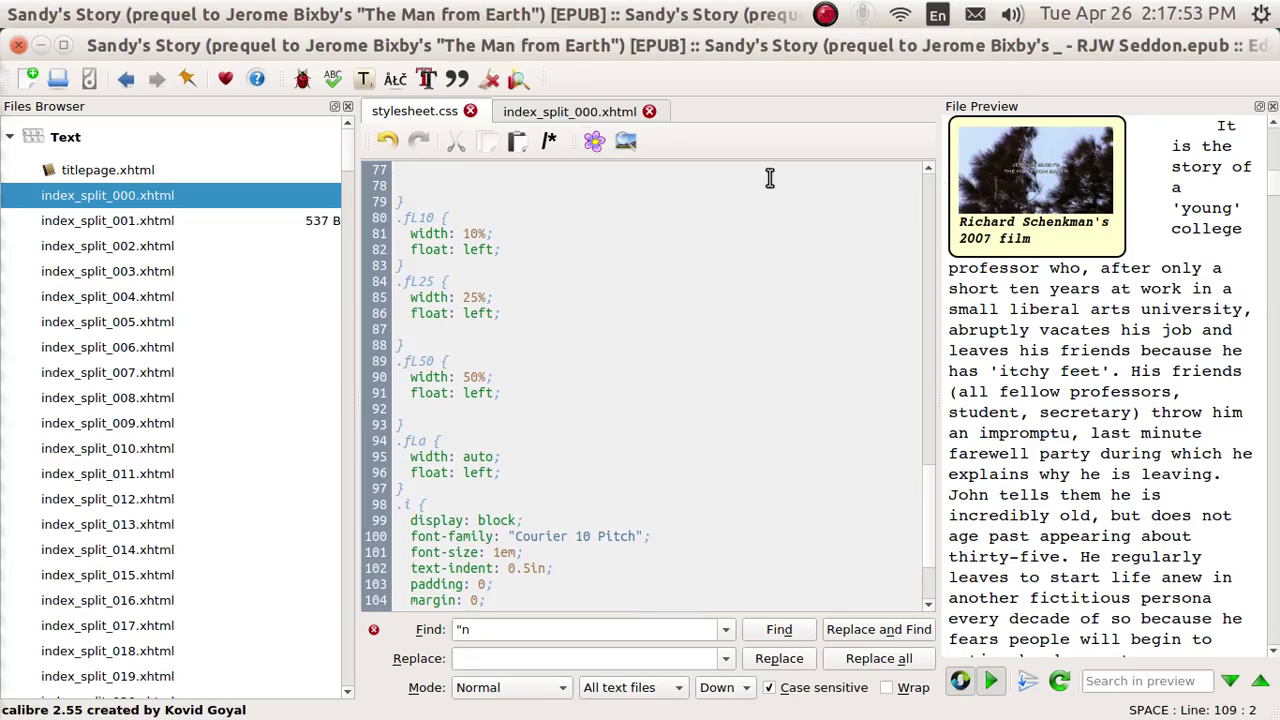
# Step: In index_split_000.xhtml, search for "f (opening quote included) to locate the first div that uses a float class
pyautogui.click(568, 112)
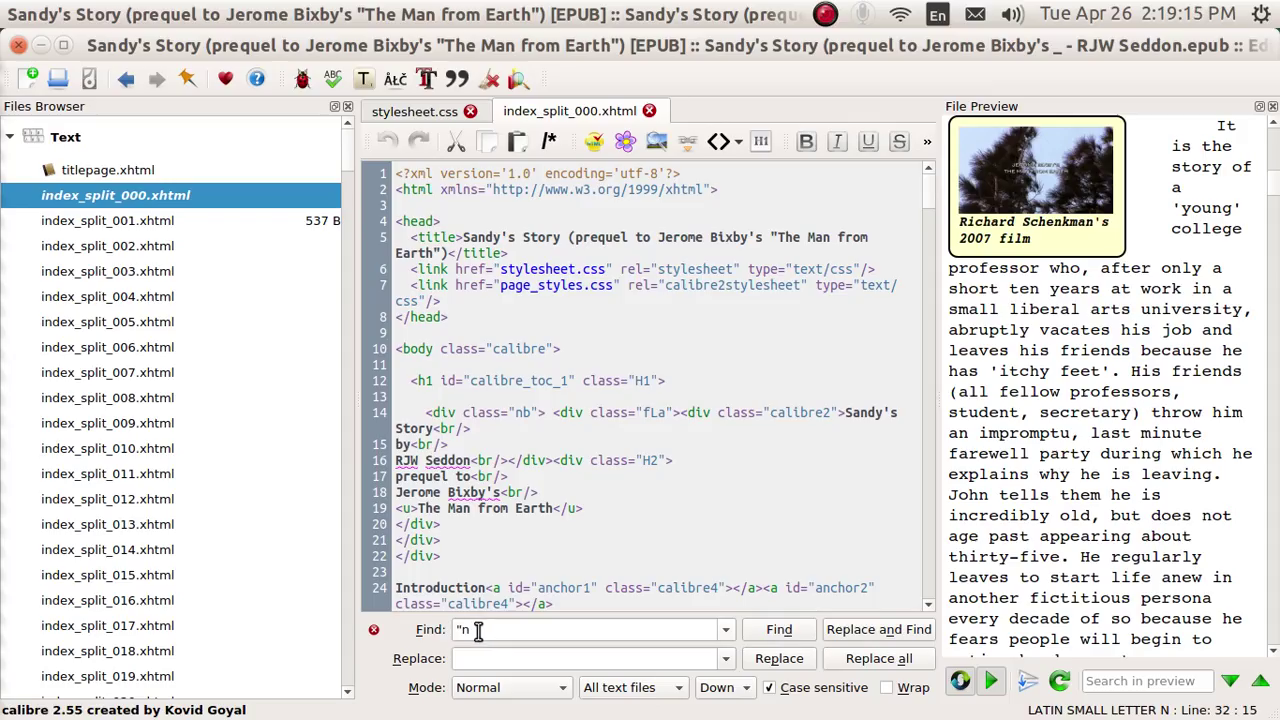
pyautogui.click(478, 630)
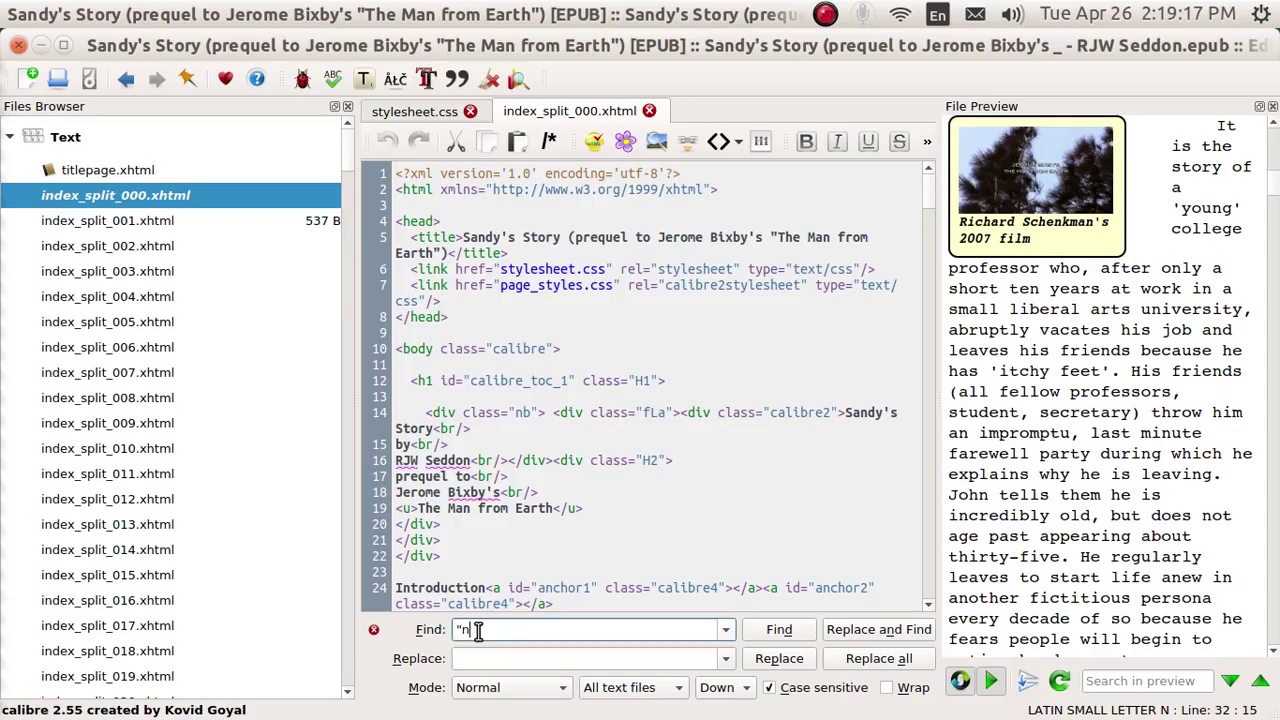
pyautogui.press('BackSpace')
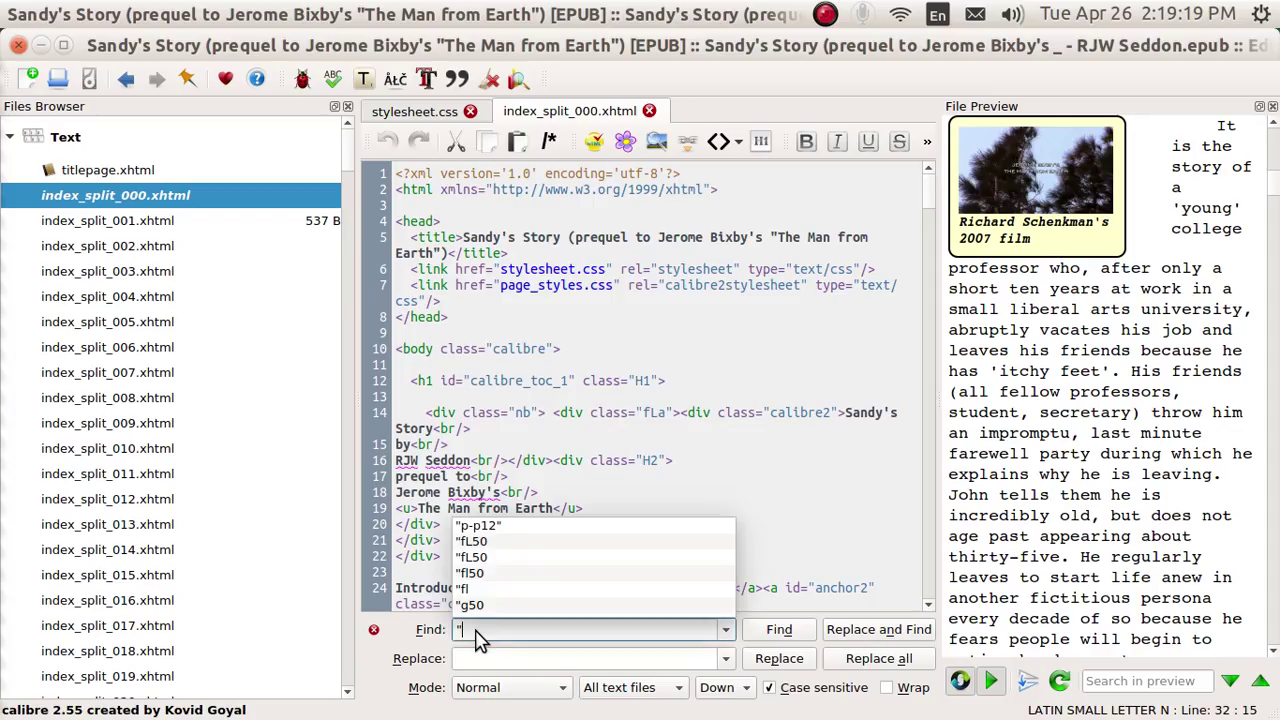
pyautogui.write('f')
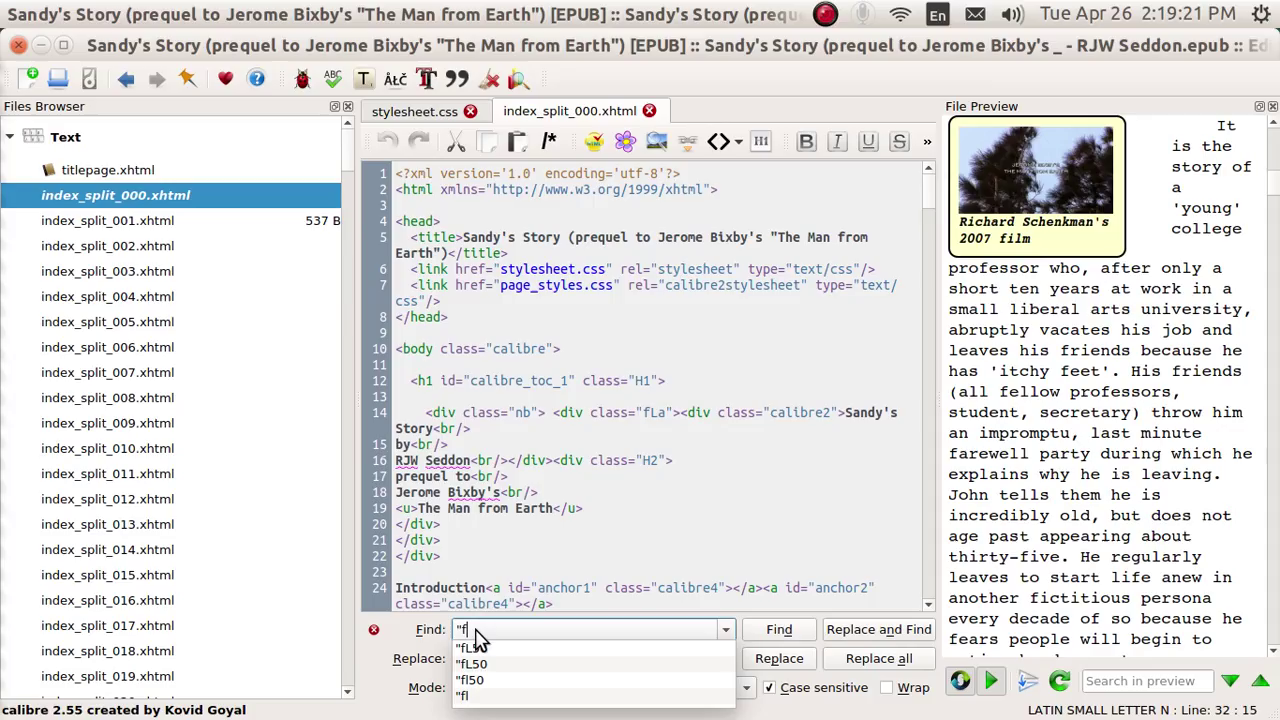
pyautogui.press('Escape')
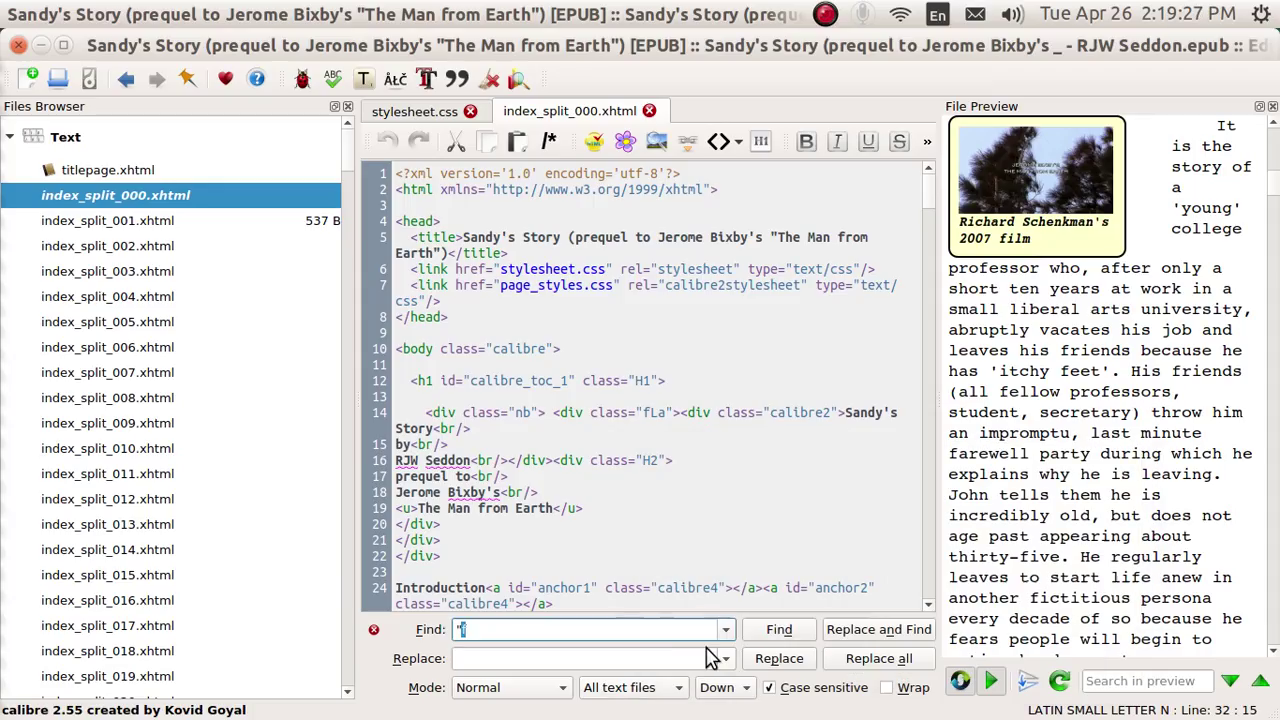
pyautogui.click(779, 630)
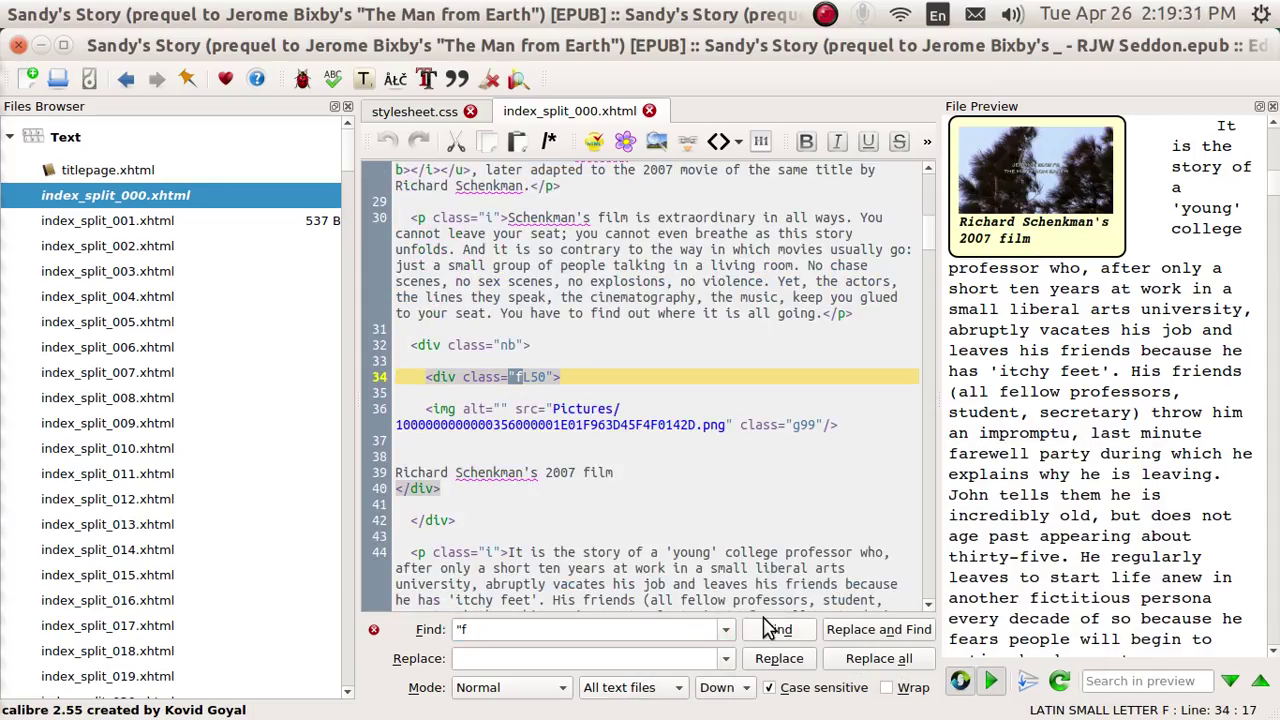
pyautogui.click(548, 380)
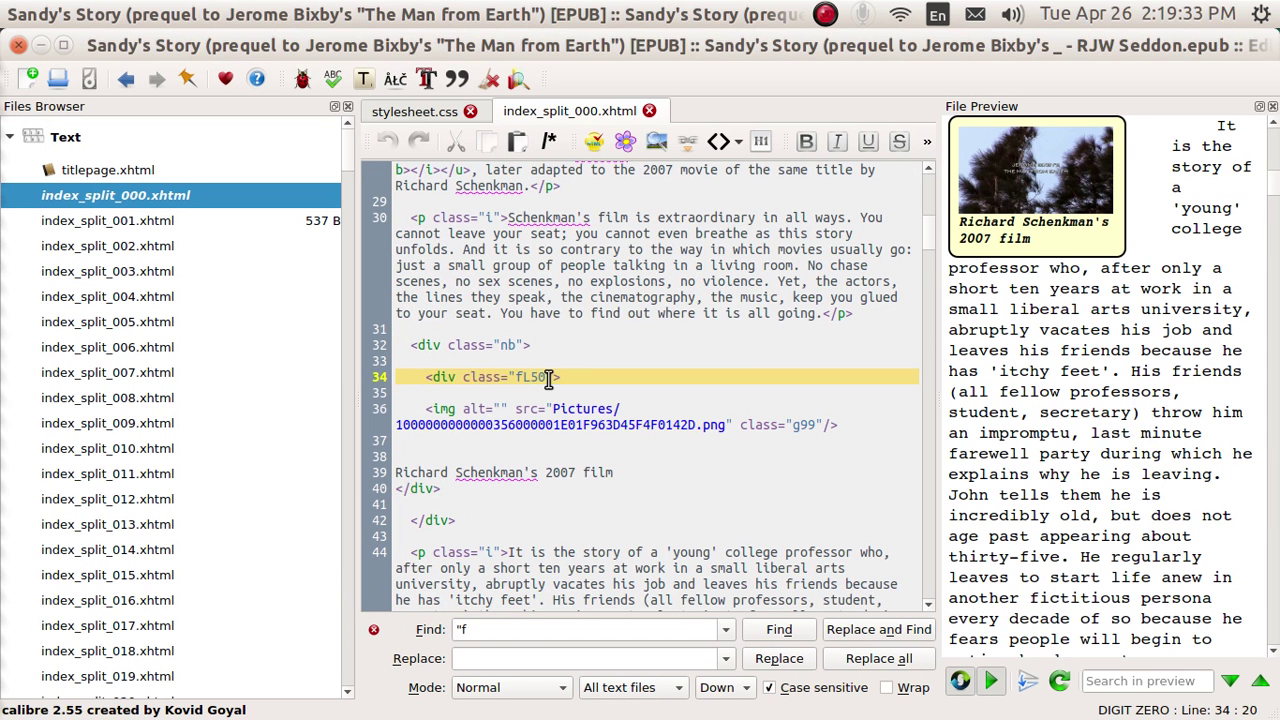
# Step: Go through the following matches of "f across the book's text files to examine how captioned images use the float classes
pyautogui.click(788, 630)
pyautogui.click(788, 630)
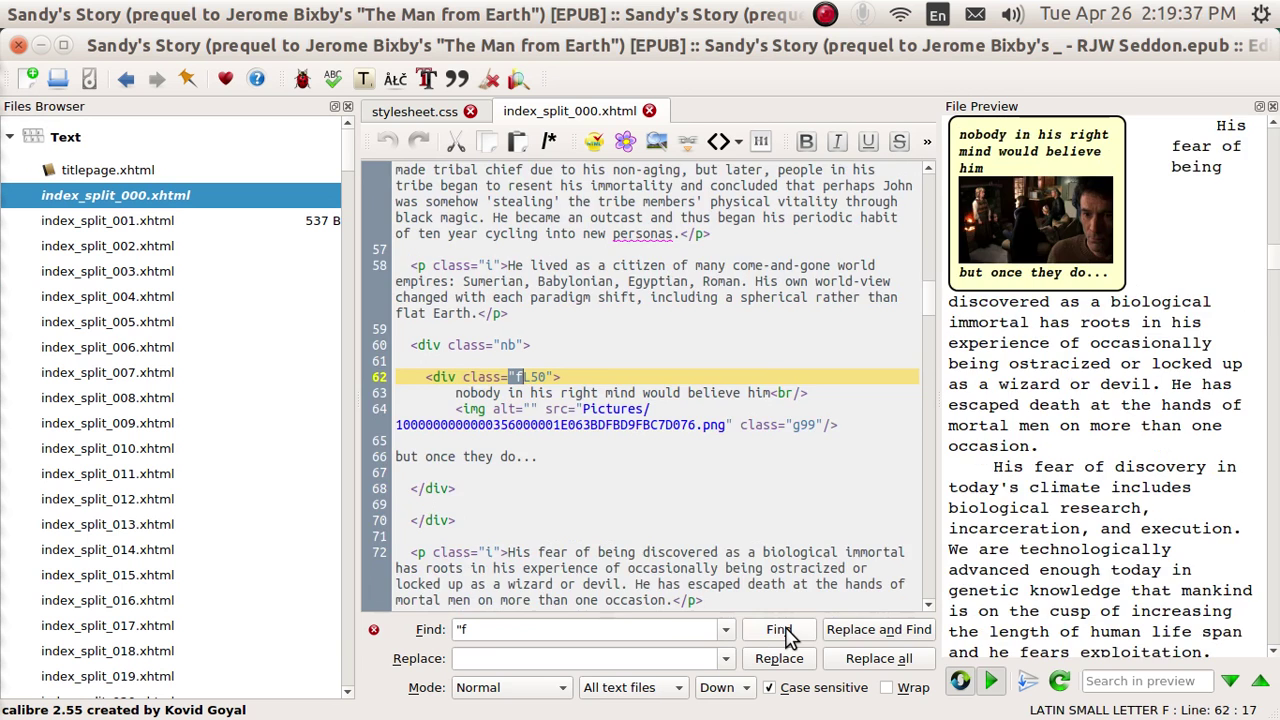
pyautogui.click(788, 630)
pyautogui.click(788, 630)
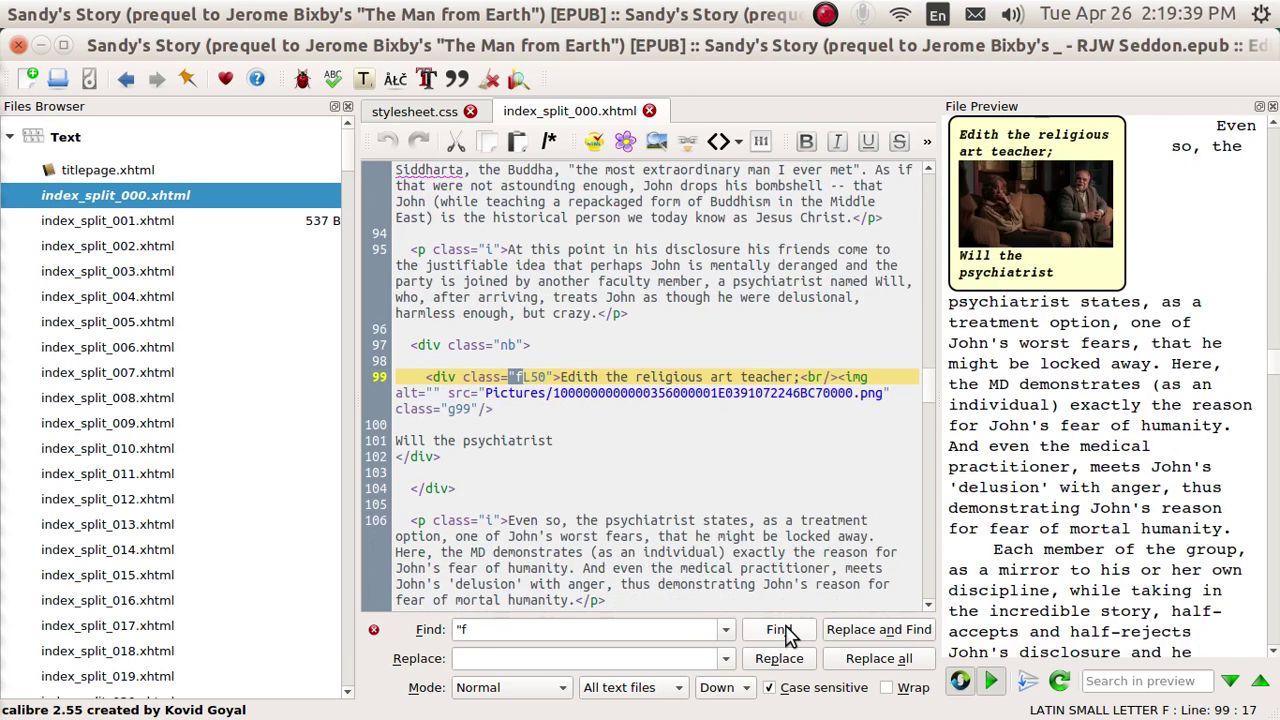
pyautogui.click(785, 630)
pyautogui.click(785, 630)
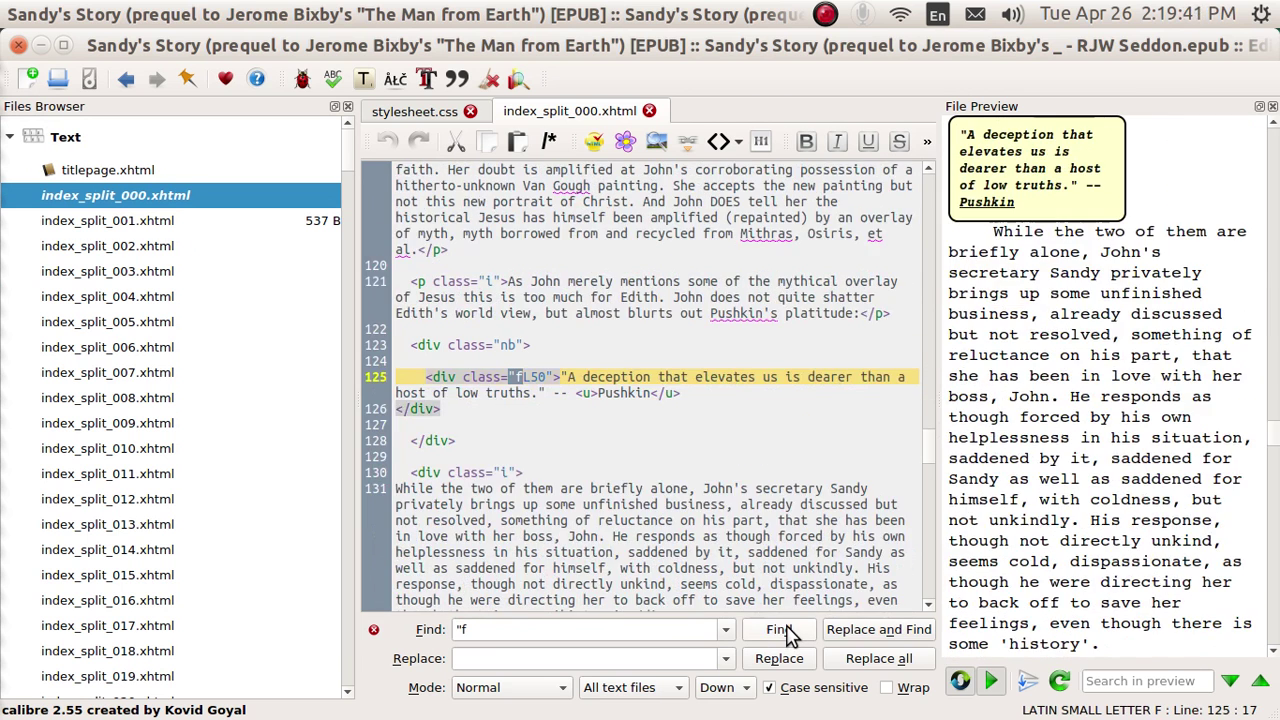
pyautogui.click(785, 630)
pyautogui.click(785, 630)
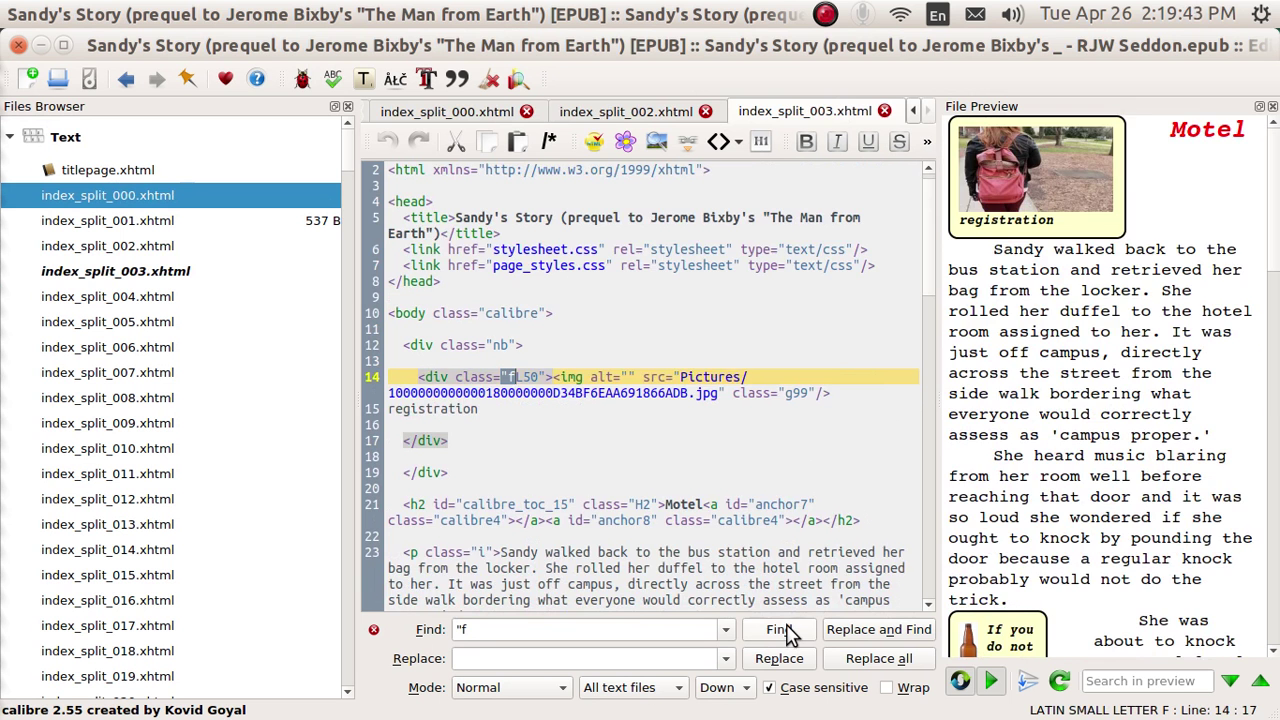
pyautogui.click(785, 630)
pyautogui.click(785, 630)
pyautogui.click(785, 630)
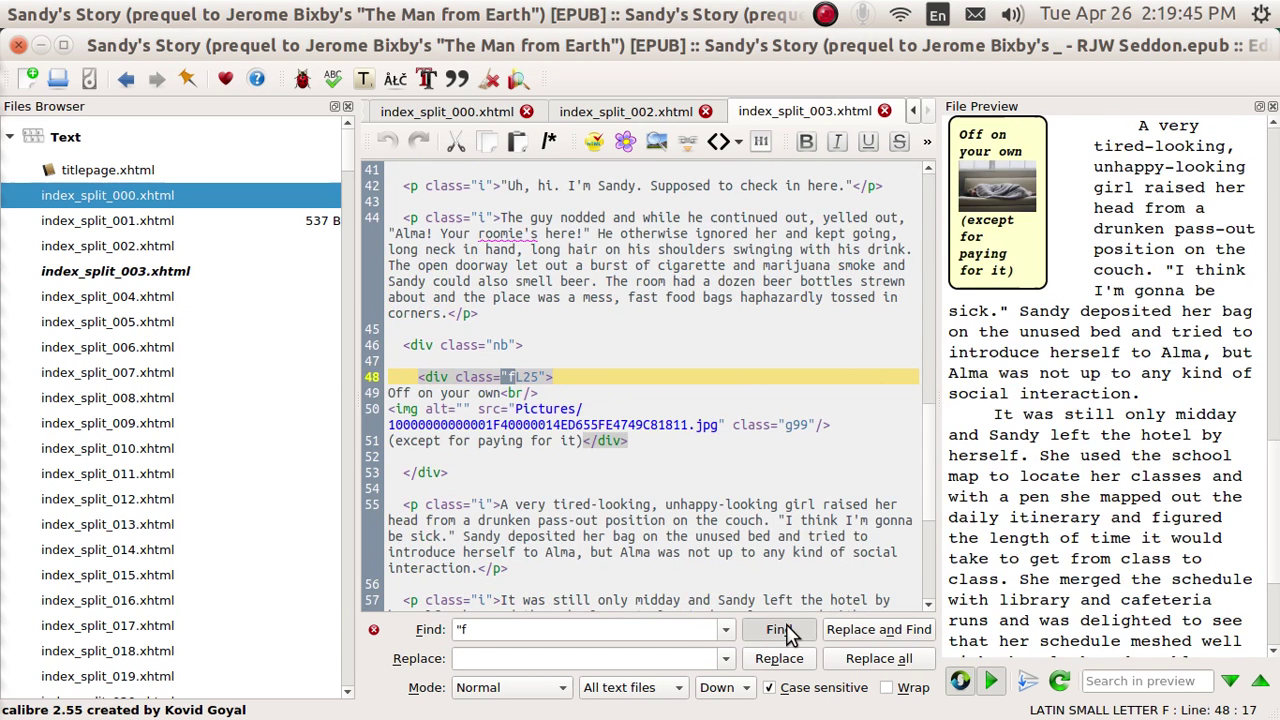
# Step: Change the search term to "g and go through its matches in index_split_004.xhtml to examine the image size class
pyautogui.click(471, 627)
pyautogui.press('BackSpace')
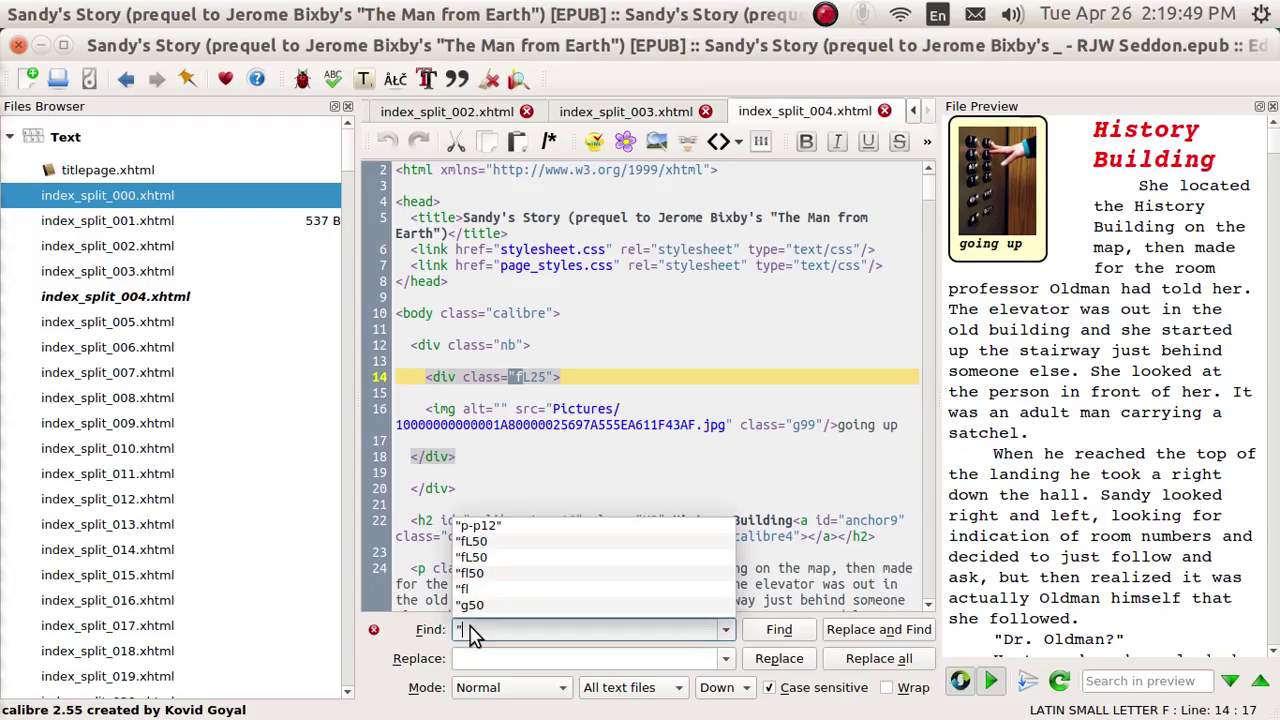
pyautogui.write('g')
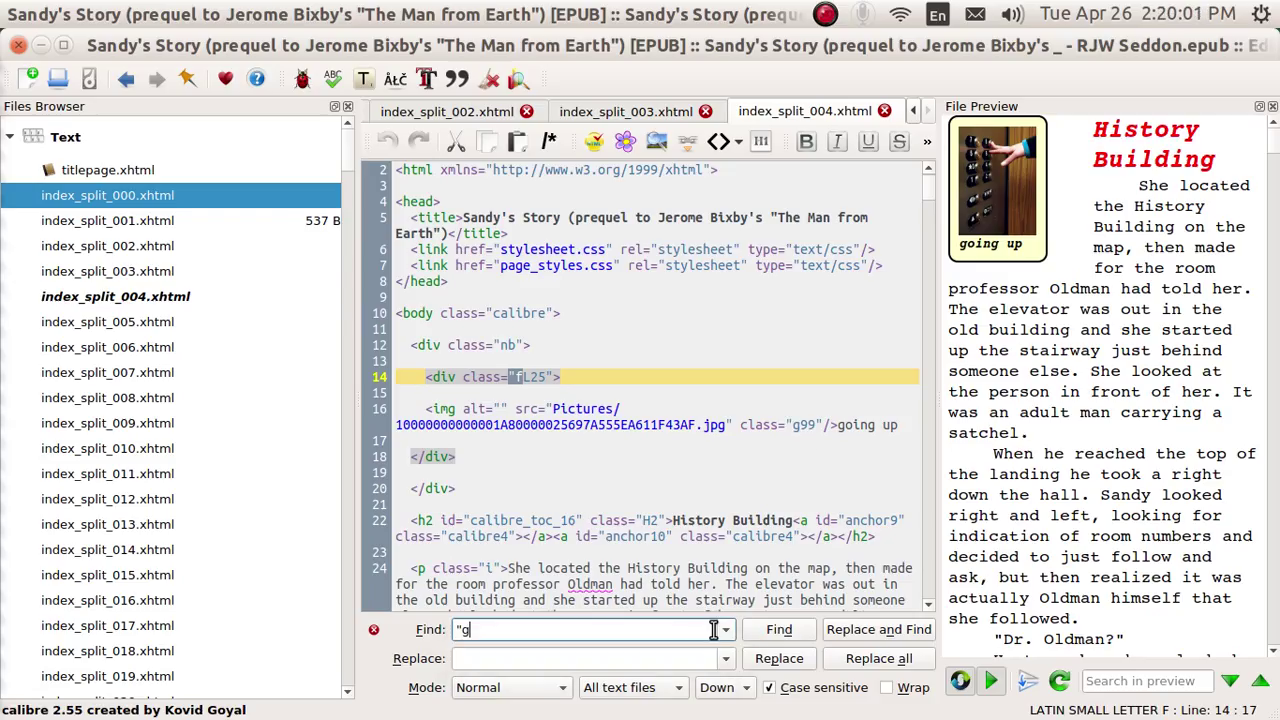
pyautogui.click(779, 630)
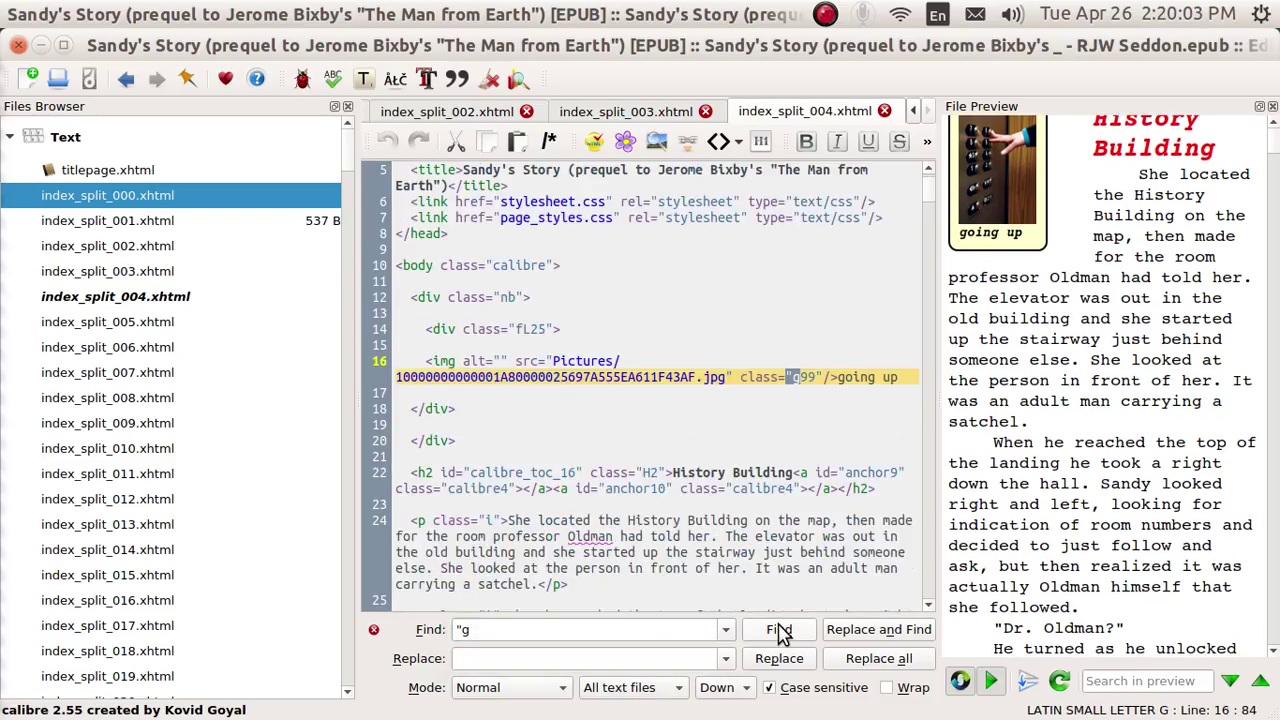
pyautogui.click(779, 630)
pyautogui.click(779, 630)
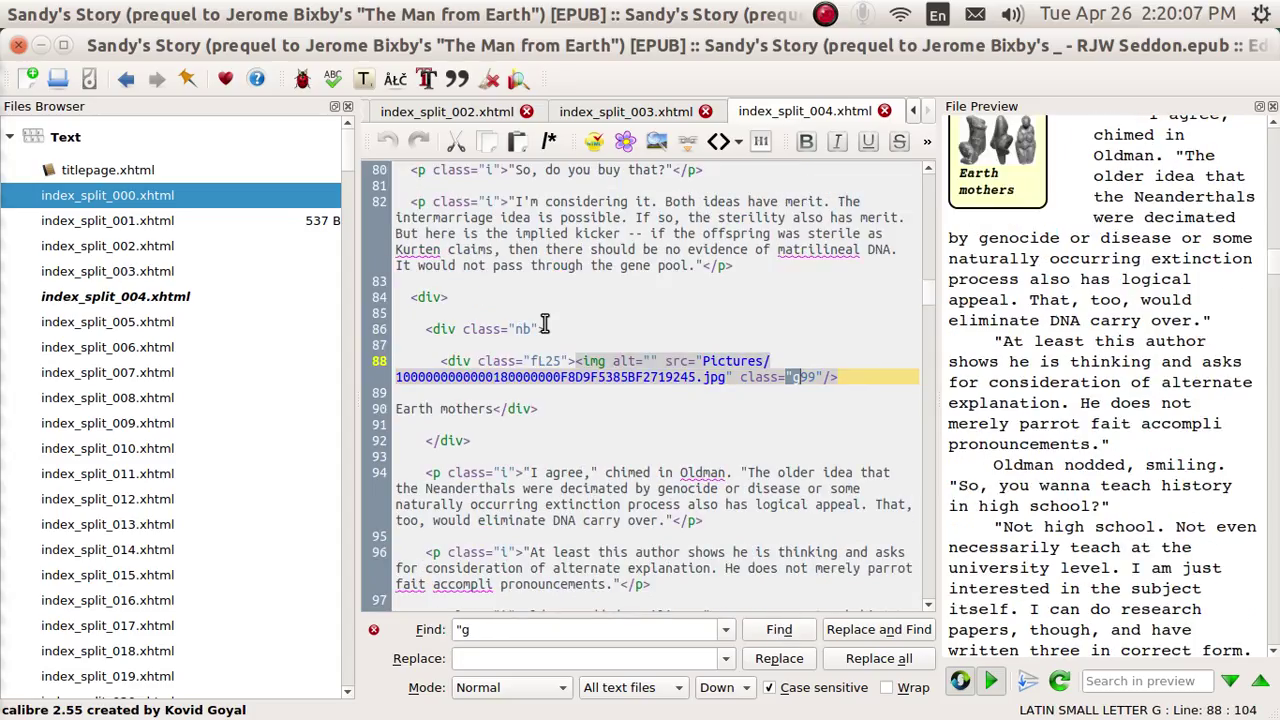
pyautogui.click(478, 629)
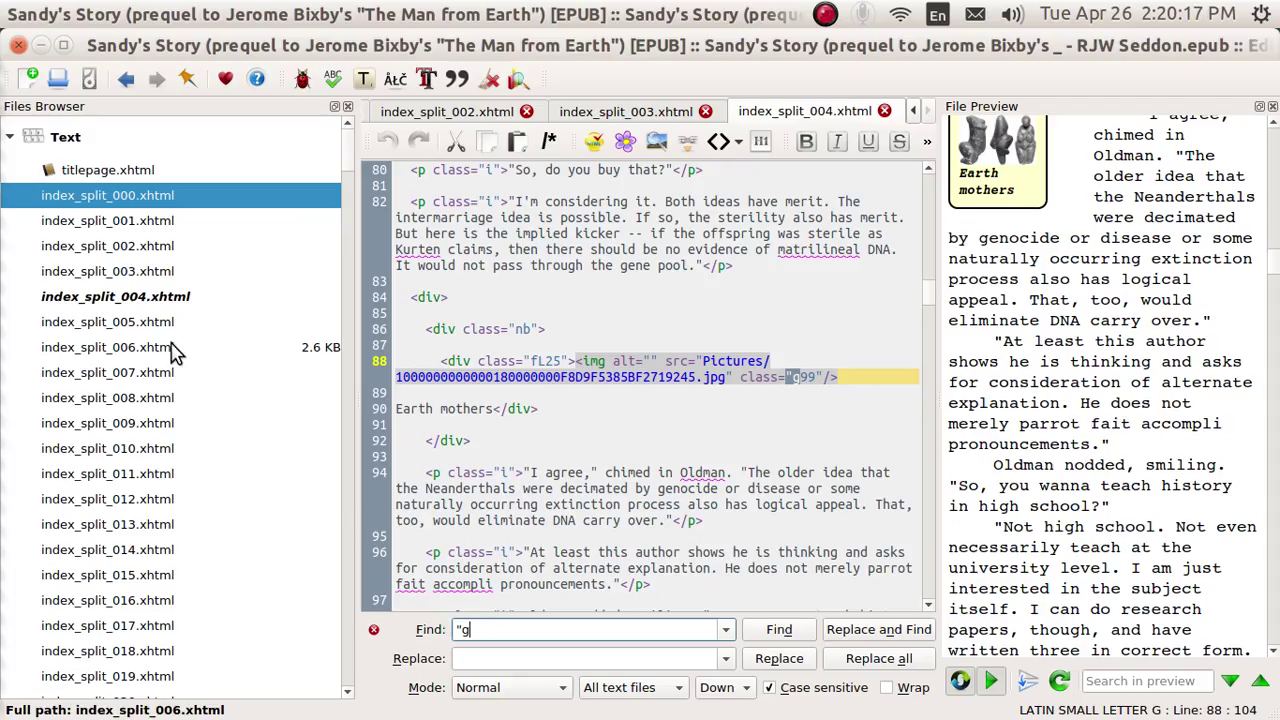
# Step: Collapse the Text file group and open the images ending in EBA5CF6A5C.jpg and 7917600AC05.jpg for viewing
pyautogui.click(10, 138)
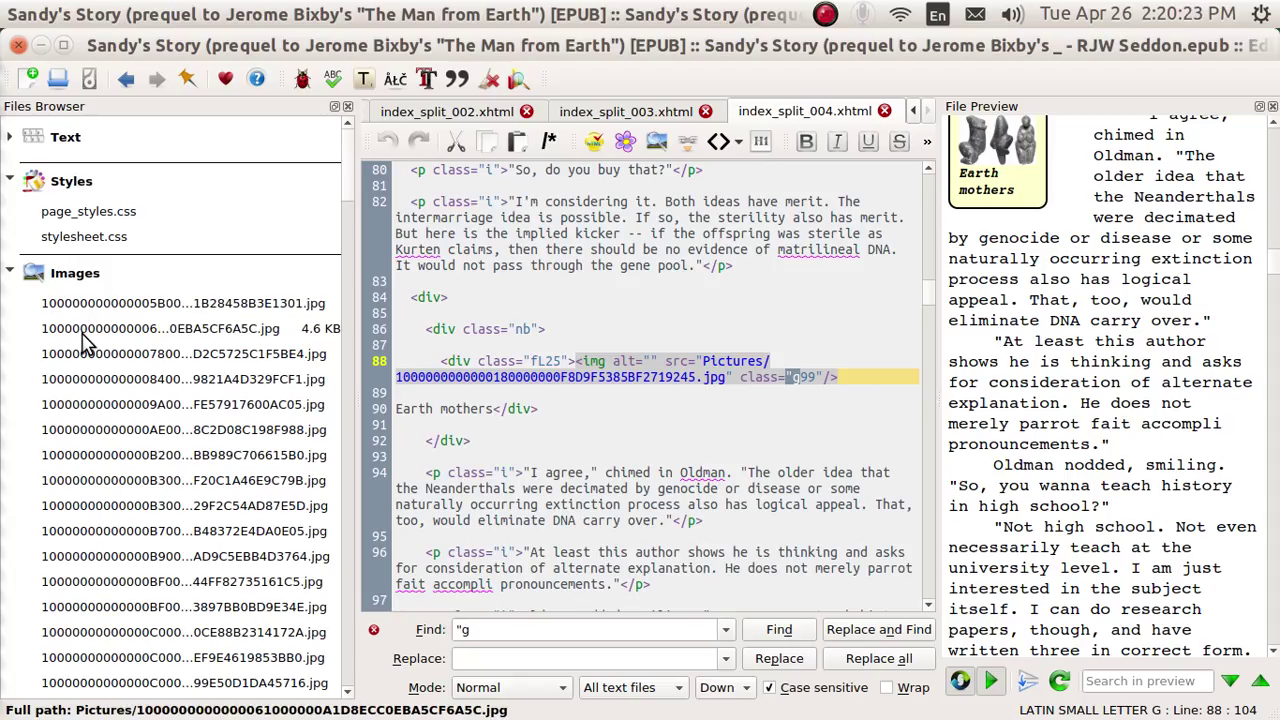
pyautogui.doubleClick(85, 339)
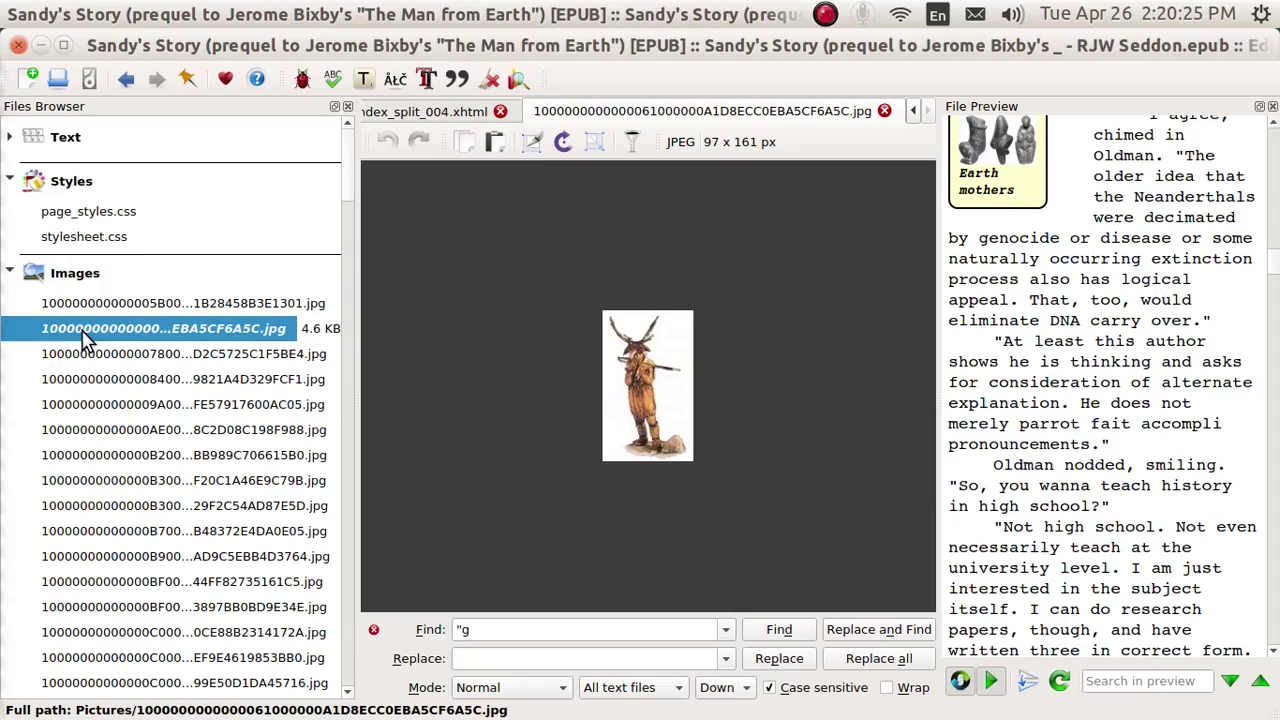
pyautogui.doubleClick(95, 410)
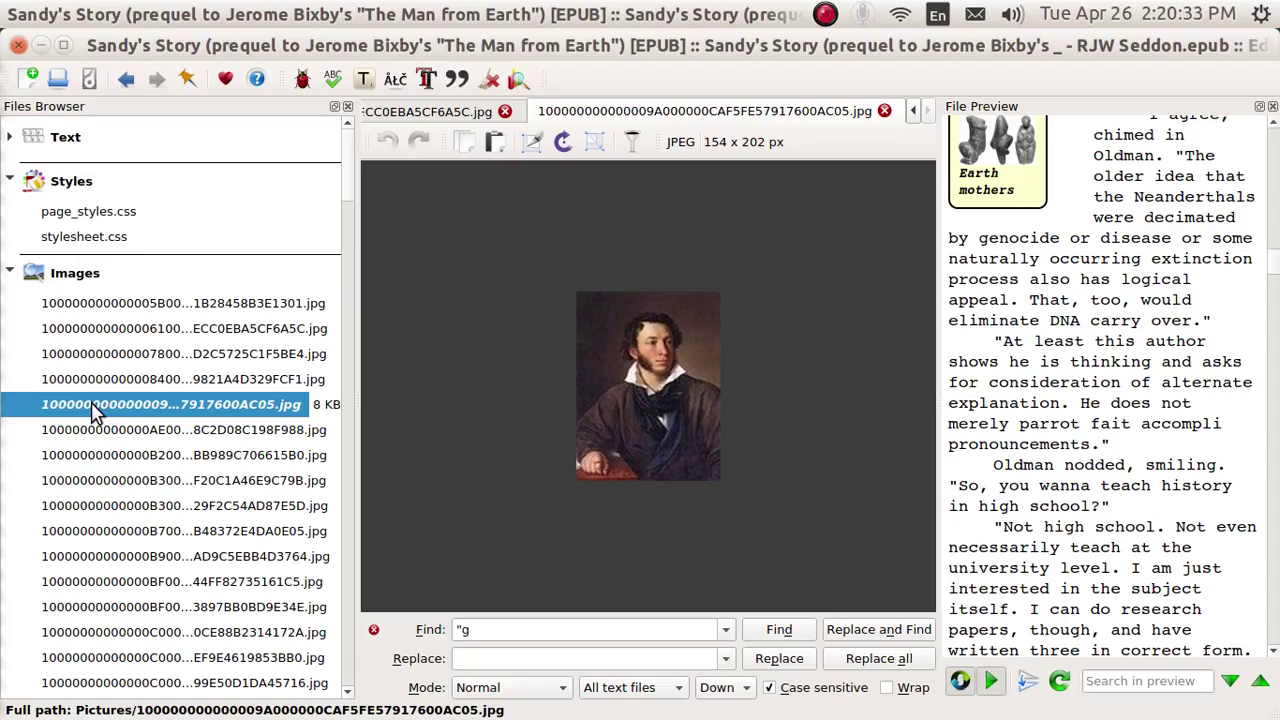
# Step: Close both opened image files and index_split_004.xhtml
pyautogui.click(506, 112)
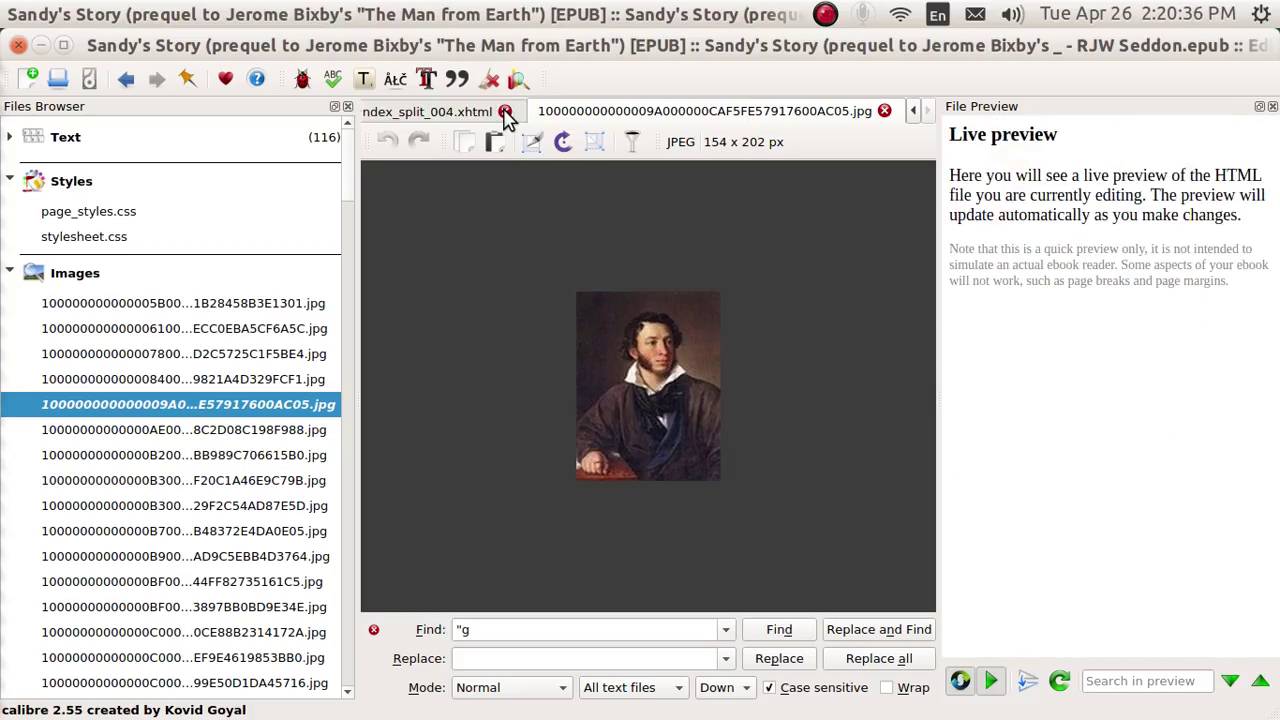
pyautogui.click(506, 112)
pyautogui.click(885, 112)
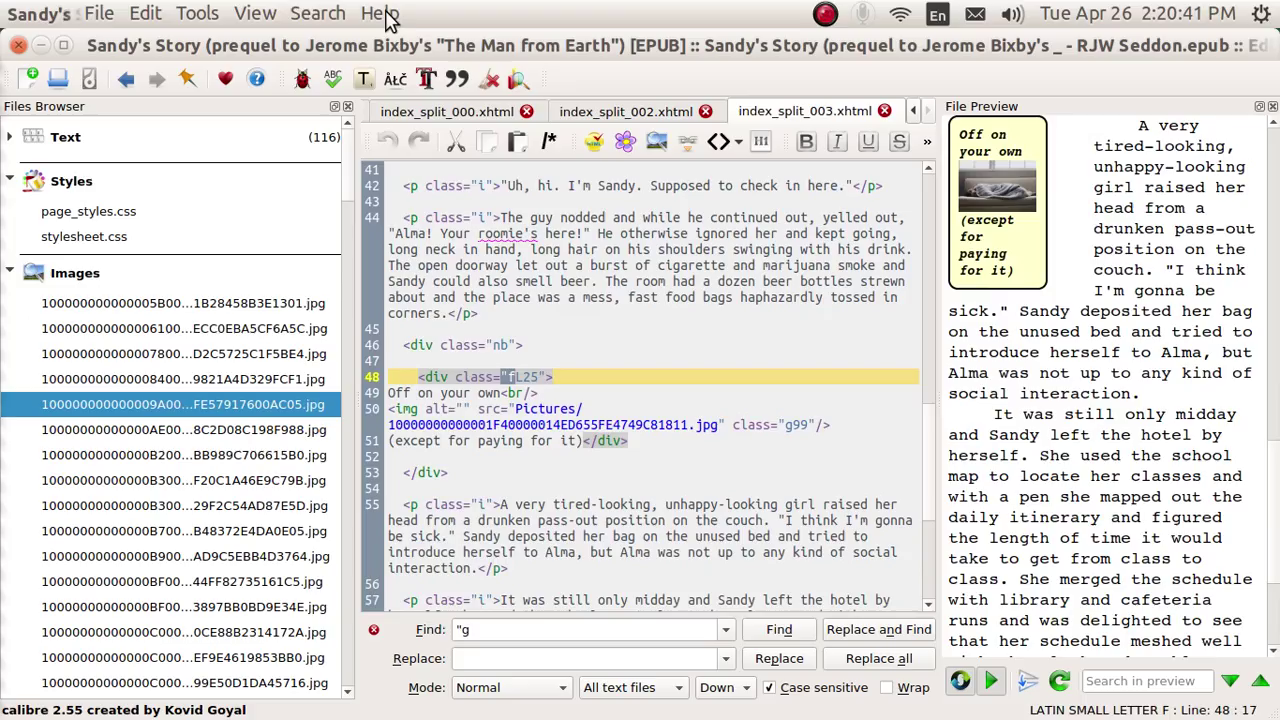
# Step: Browse the thumbnails of all images in the book, then close the image overview
pyautogui.click(253, 14)
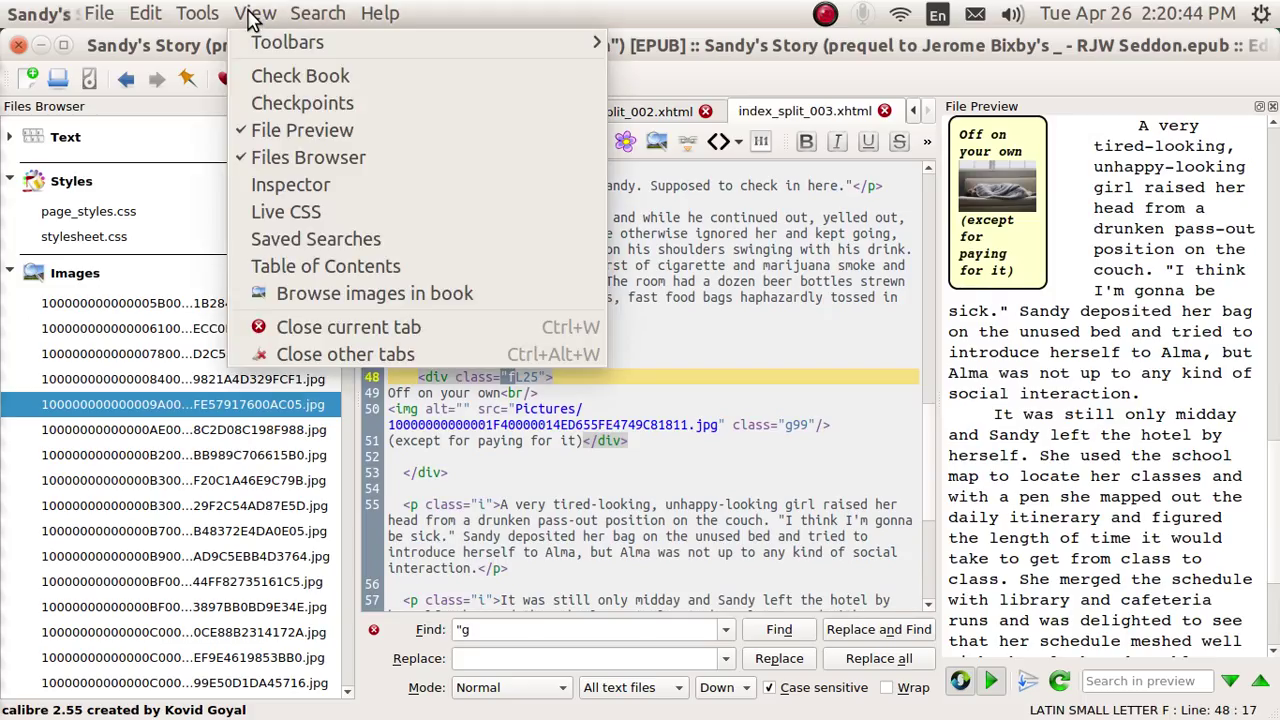
pyautogui.click(344, 296)
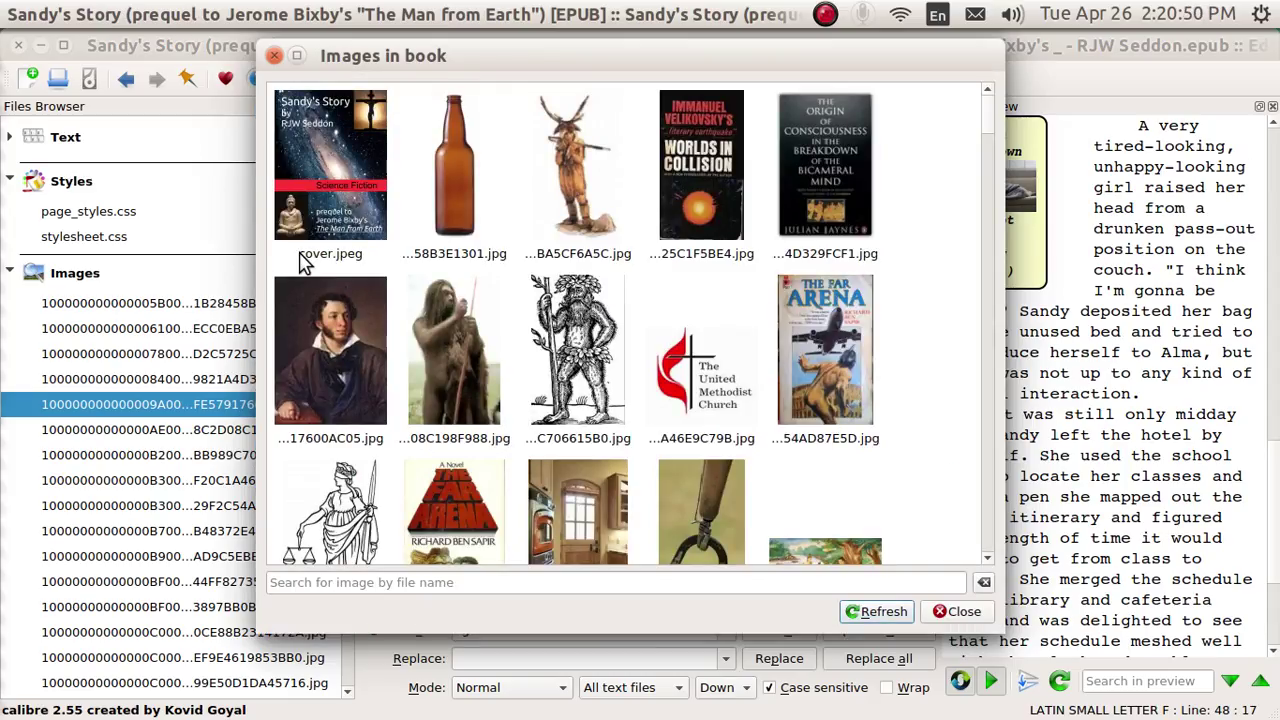
pyautogui.click(274, 55)
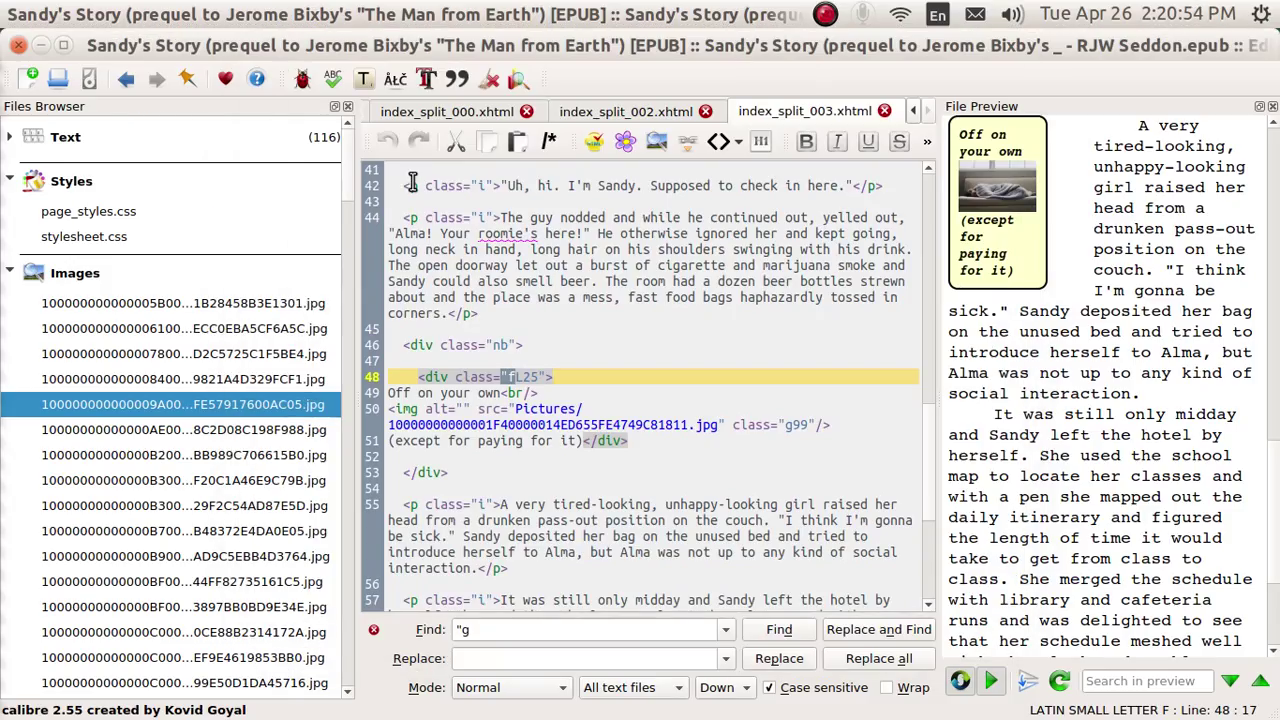